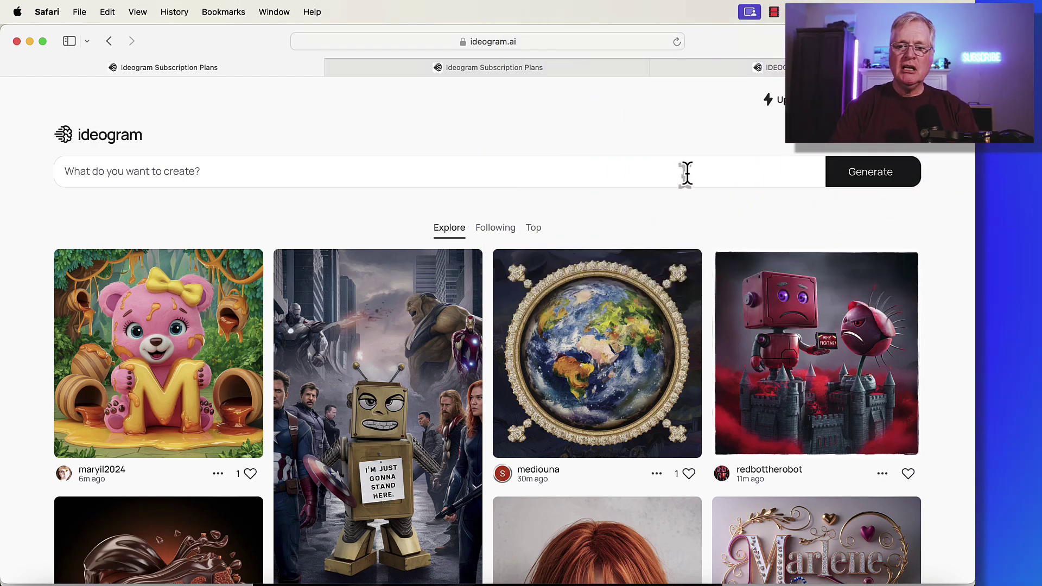
# Scroll through the Ideogram Terms of Service page to read it
pyautogui.scroll(-3, 474, 278)
pyautogui.scroll(-5, 474, 279)
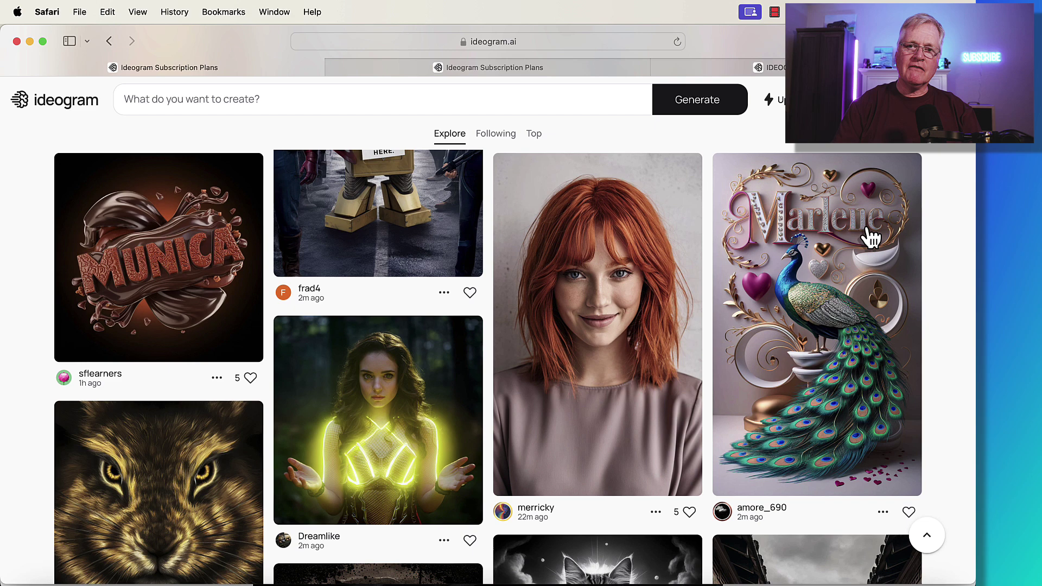
pyautogui.scroll(-6, 871, 237)
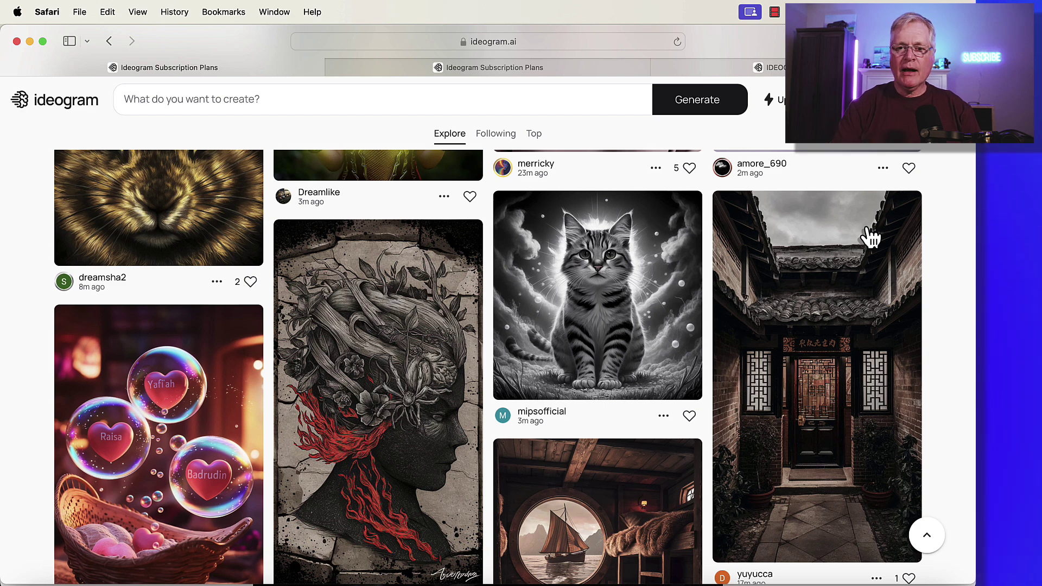
pyautogui.scroll(-10, 871, 236)
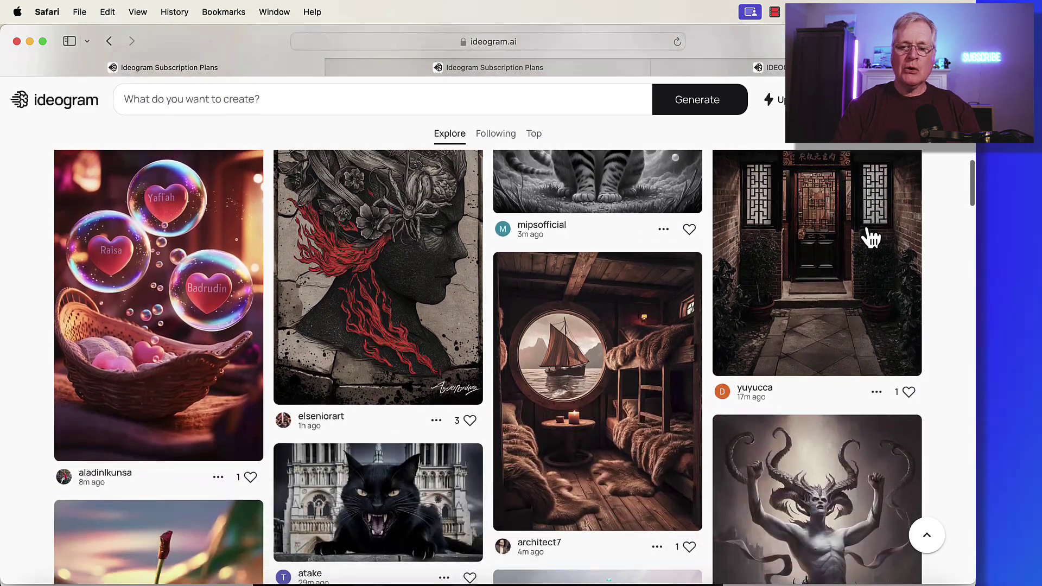
pyautogui.scroll(-10, 871, 236)
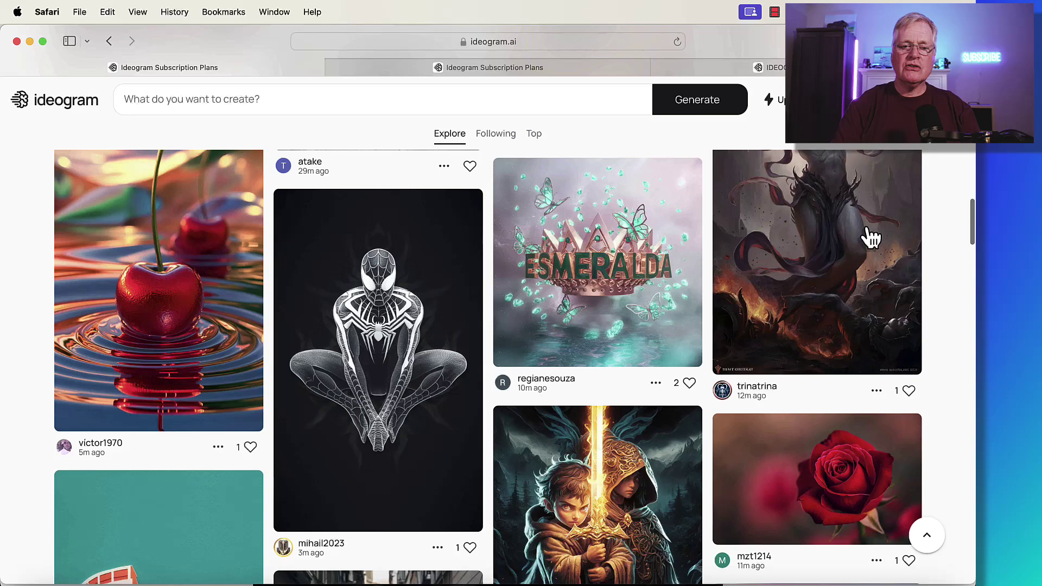
pyautogui.scroll(-15, 871, 236)
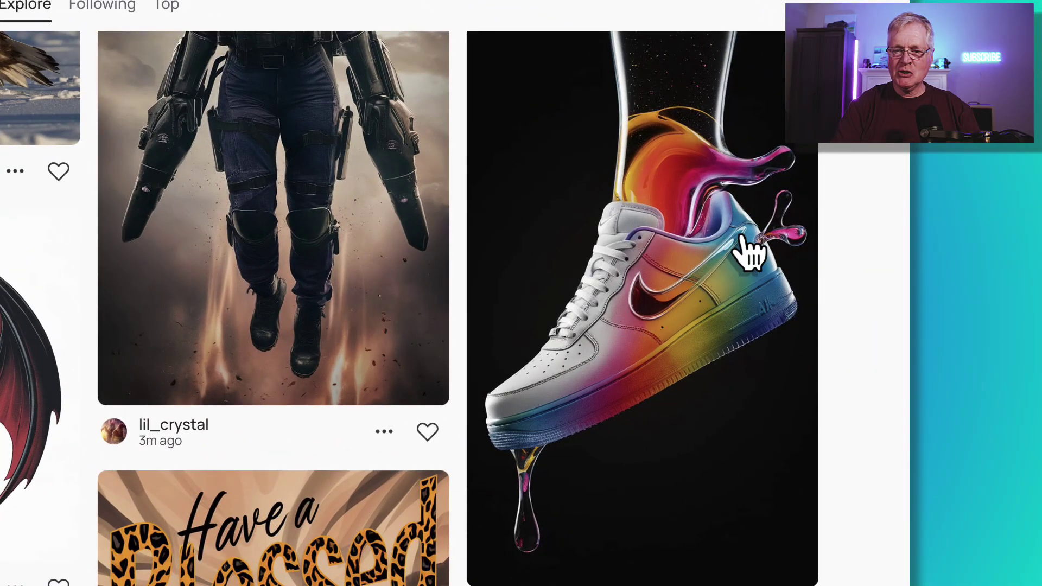
pyautogui.scroll(-8, 309, 268)
pyautogui.scroll(2, 309, 268)
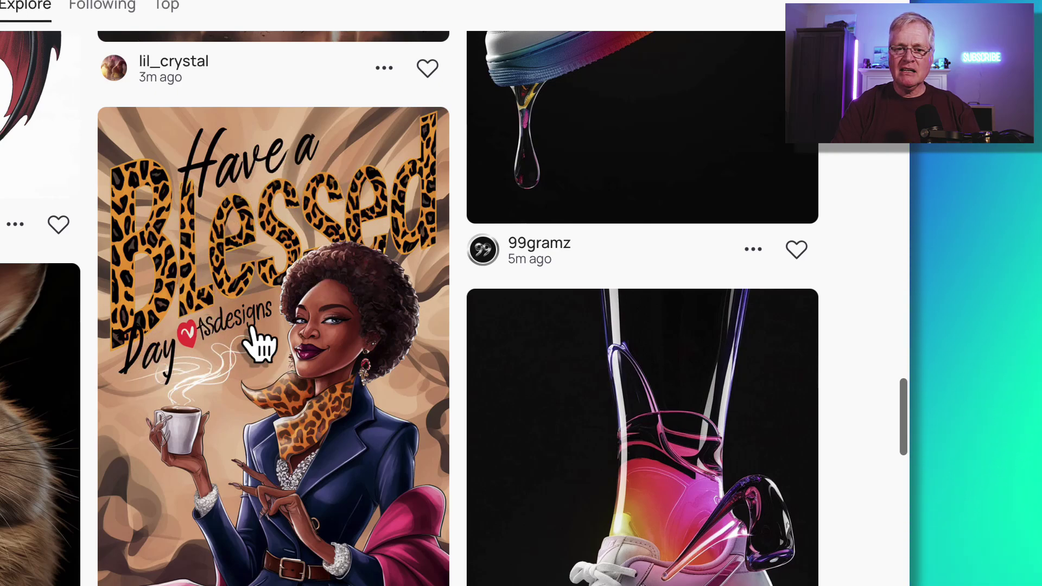
pyautogui.scroll(-9, 259, 466)
pyautogui.scroll(4, 259, 465)
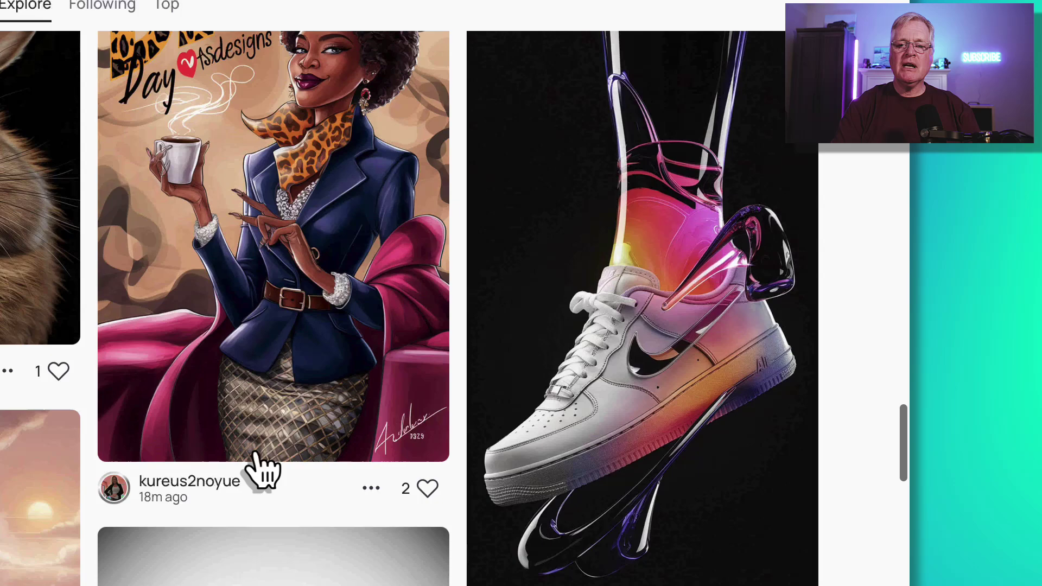
pyautogui.scroll(-9, 260, 466)
pyautogui.scroll(-15, 260, 467)
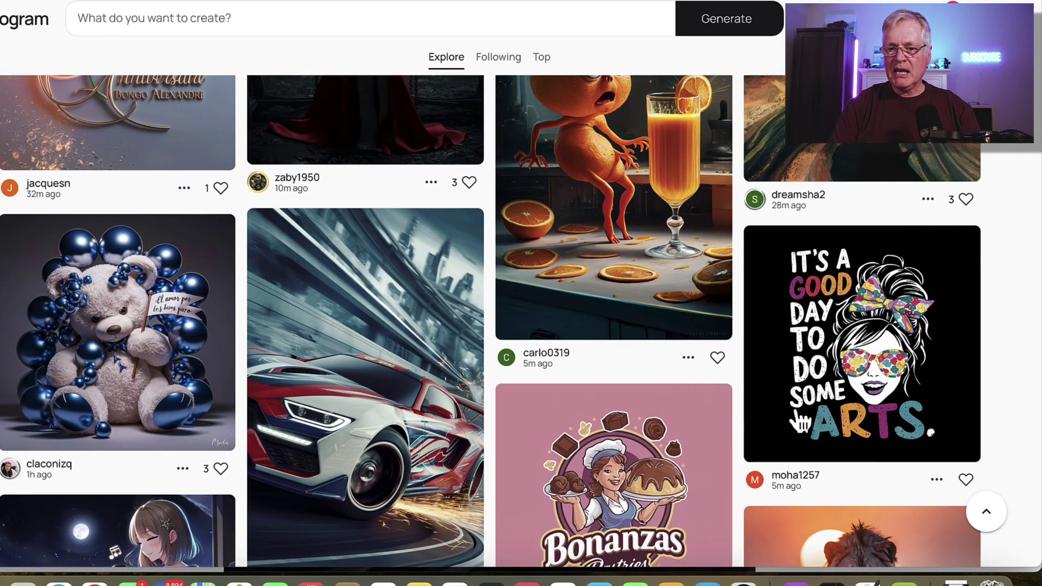
pyautogui.scroll(-2, 798, 421)
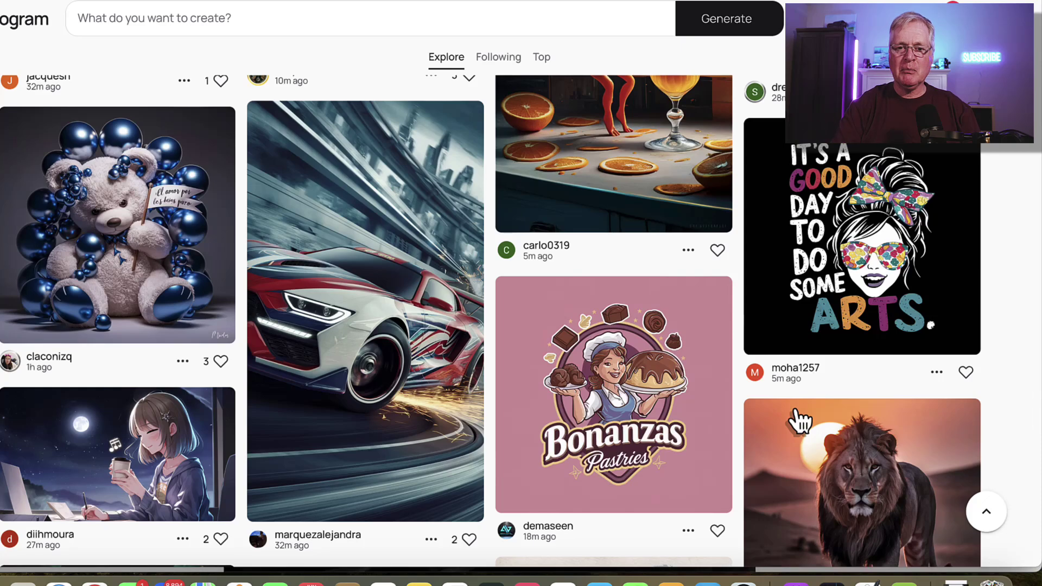
pyautogui.scroll(-10, 797, 421)
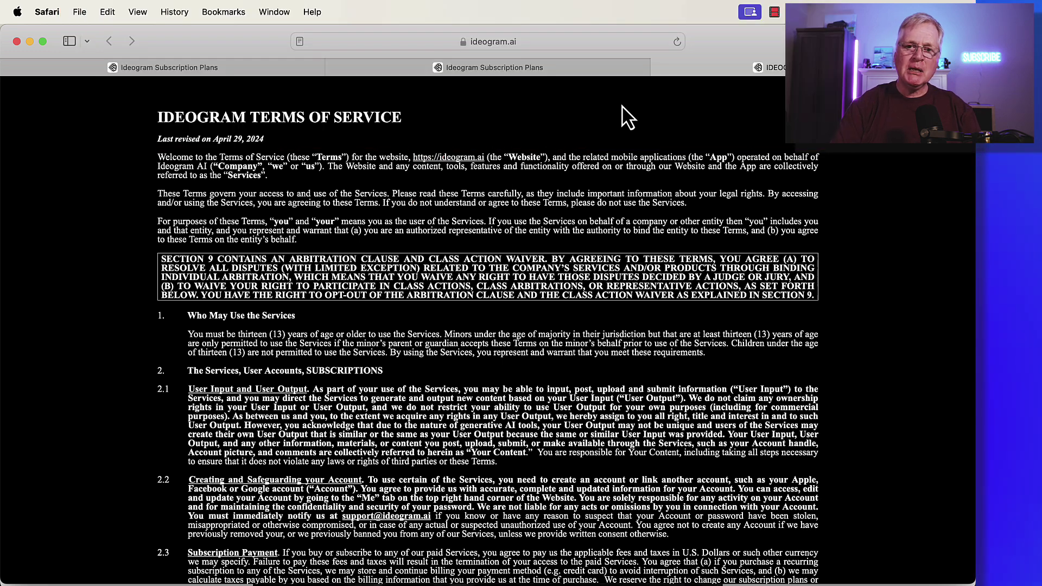
# Return to the Ideogram Explore tab and scroll back to the top of the feed
pyautogui.click(289, 64)
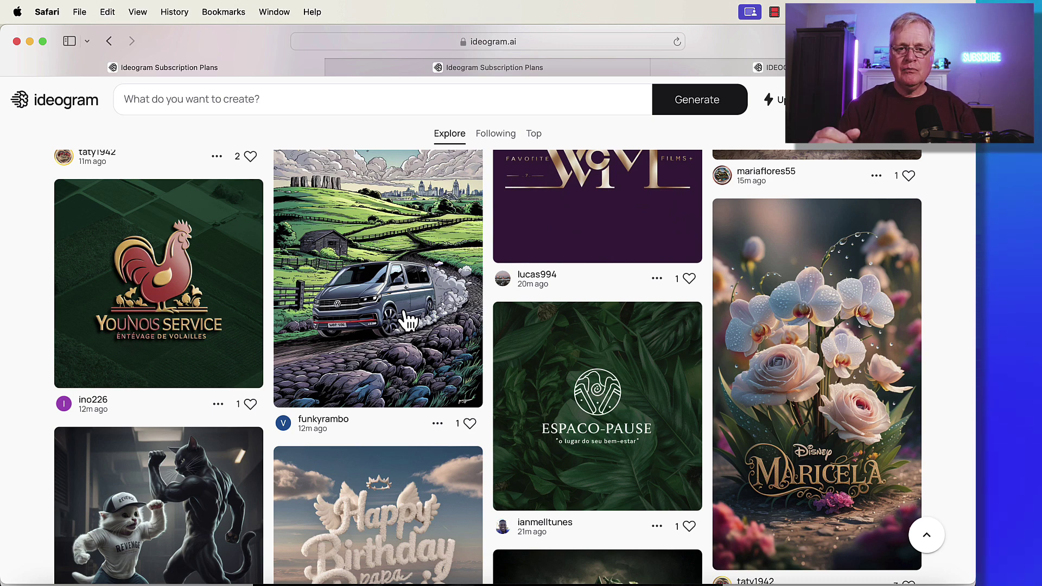
pyautogui.scroll(10, 396, 217)
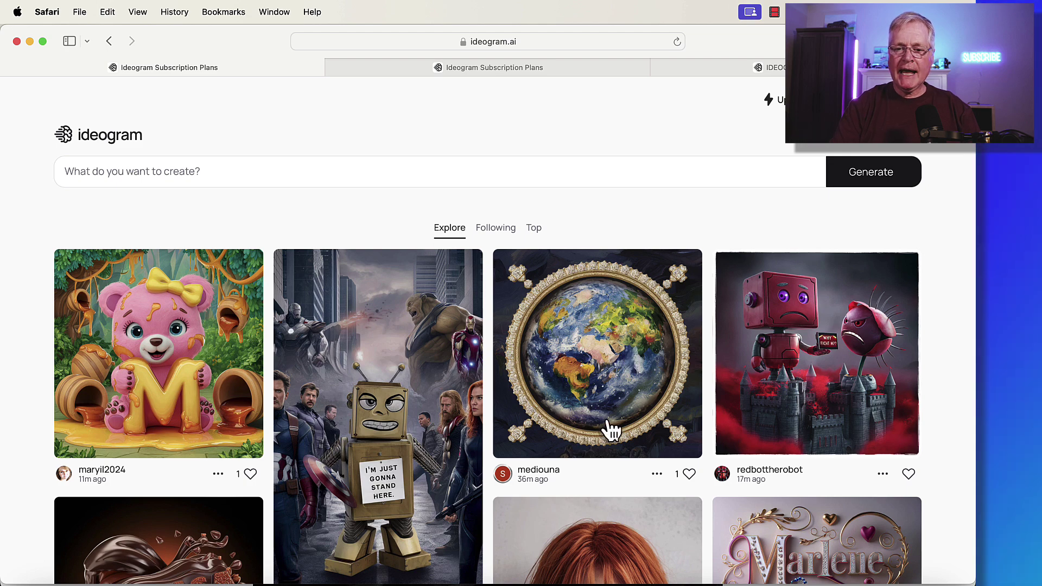
pyautogui.click(736, 385)
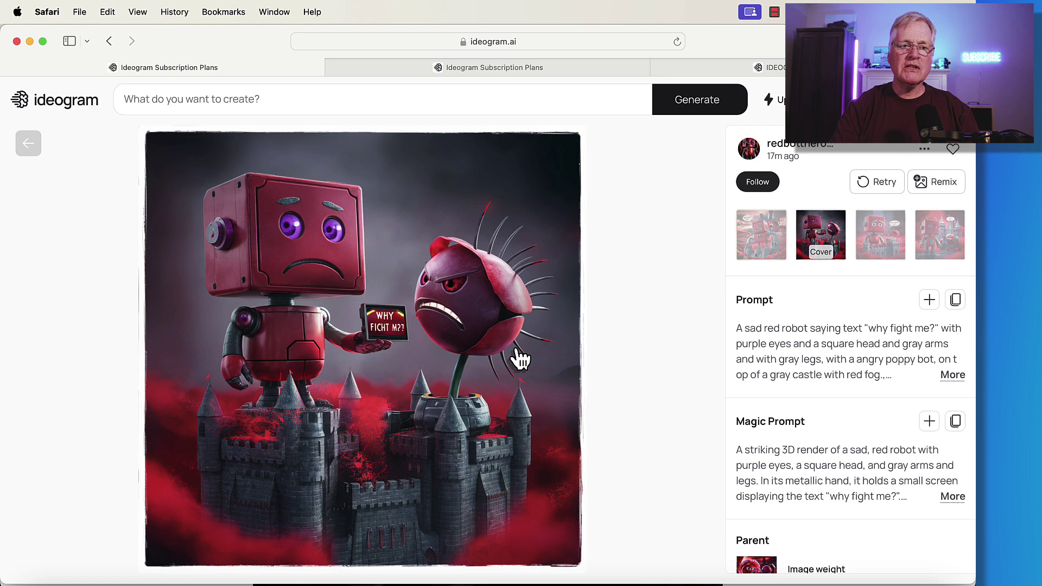
pyautogui.click(28, 146)
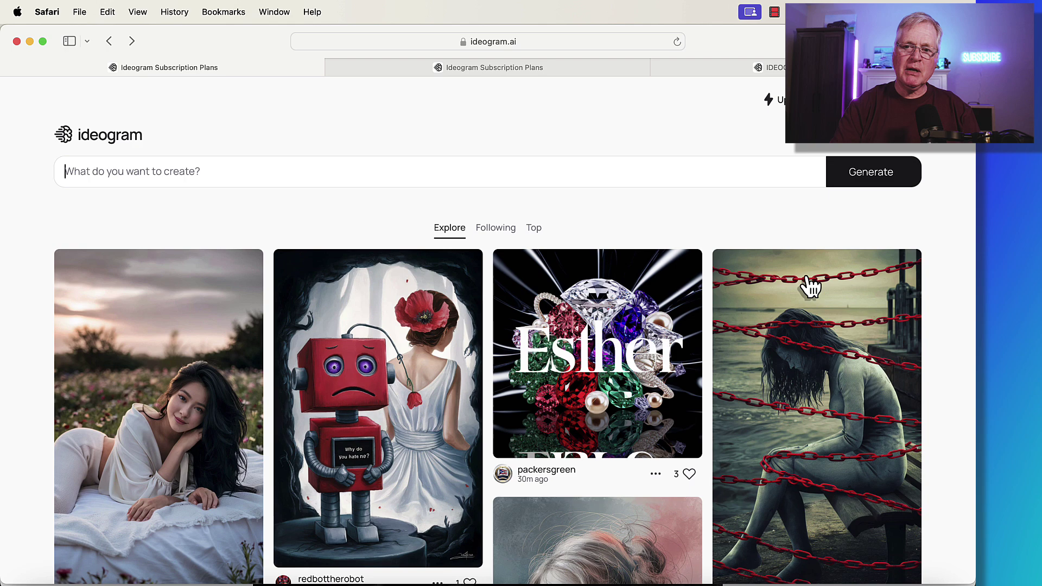
# Open the Upgrade page listing Free $0, Basic $7, Plus $16 and Pro $48 monthly plans
pyautogui.click(771, 99)
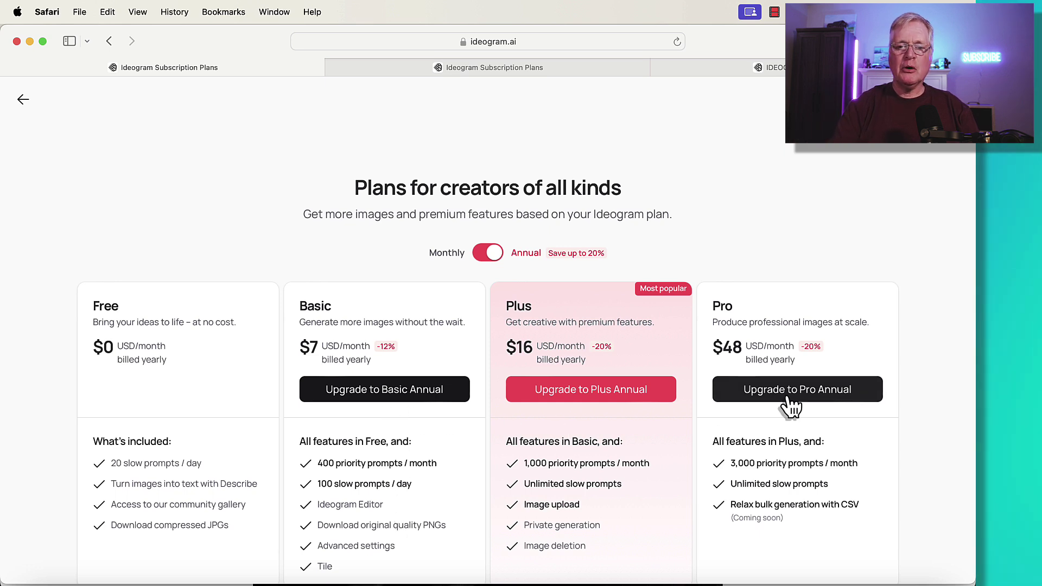
# Glance at the Terms of Service tab, then return to the ideogram.ai home page
pyautogui.click(714, 69)
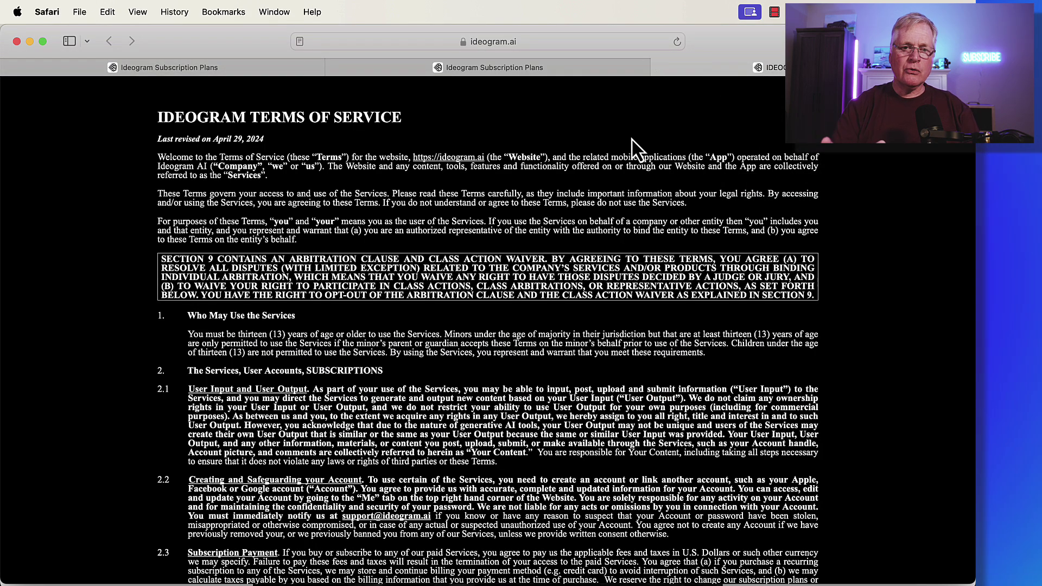
pyautogui.click(274, 69)
# Send ChatGPT the podcasting-studio prompt request and select the generated JSON prompt text
pyautogui.click(480, 179)
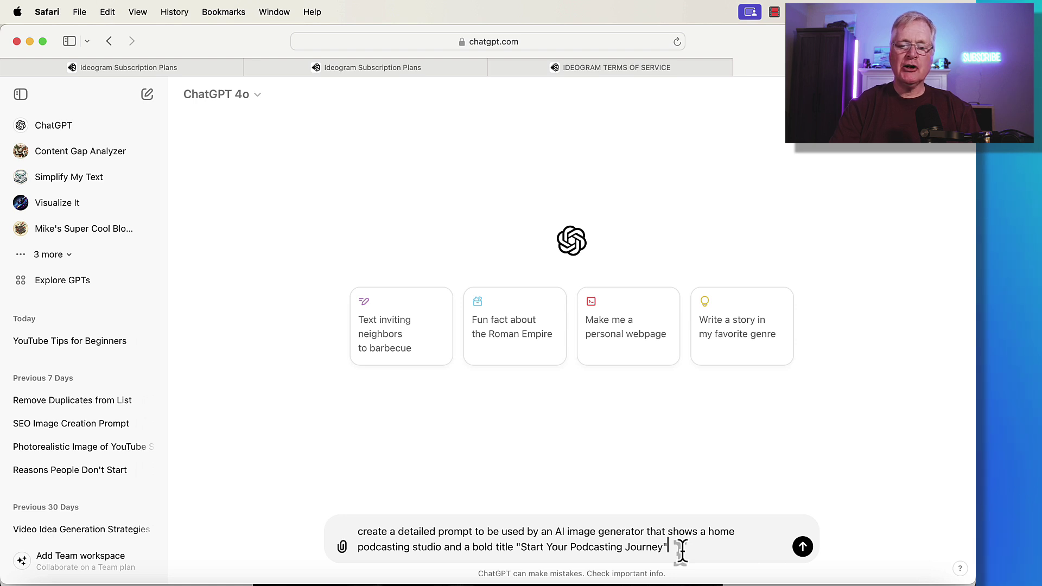
pyautogui.click(803, 546)
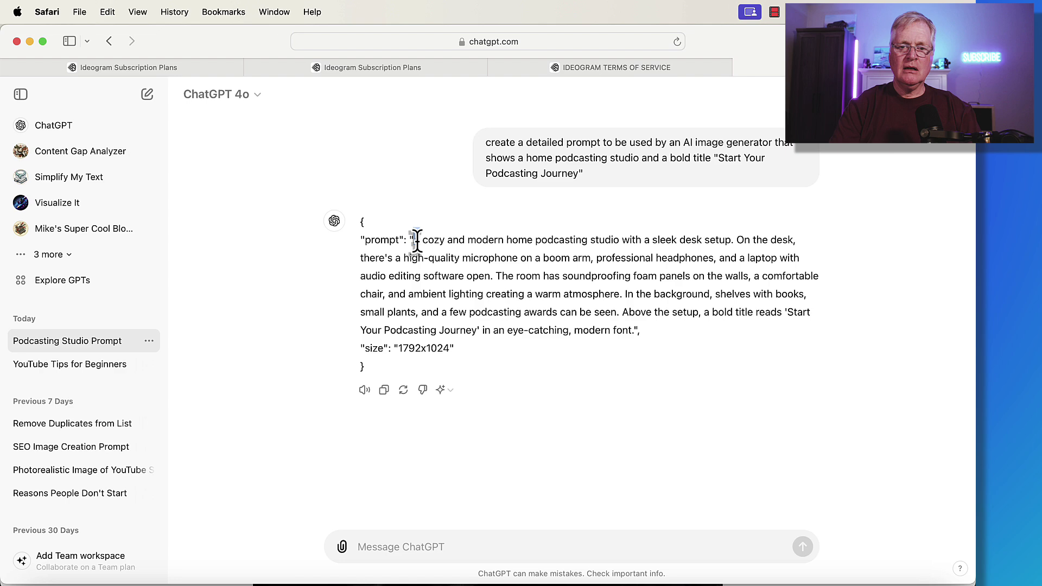
pyautogui.moveTo(415, 240); pyautogui.dragTo(633, 330)
pyautogui.press('super+c')
# Paste the cozy podcasting studio description into Ideogram's prompt and keep aspect ratio 16:9
pyautogui.click(214, 69)
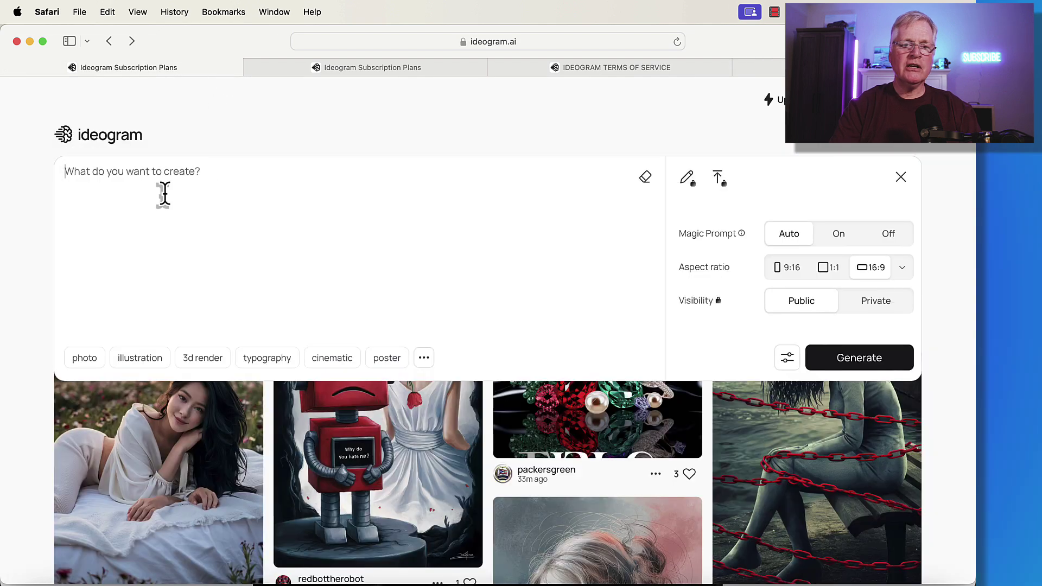
pyautogui.press('super+v')
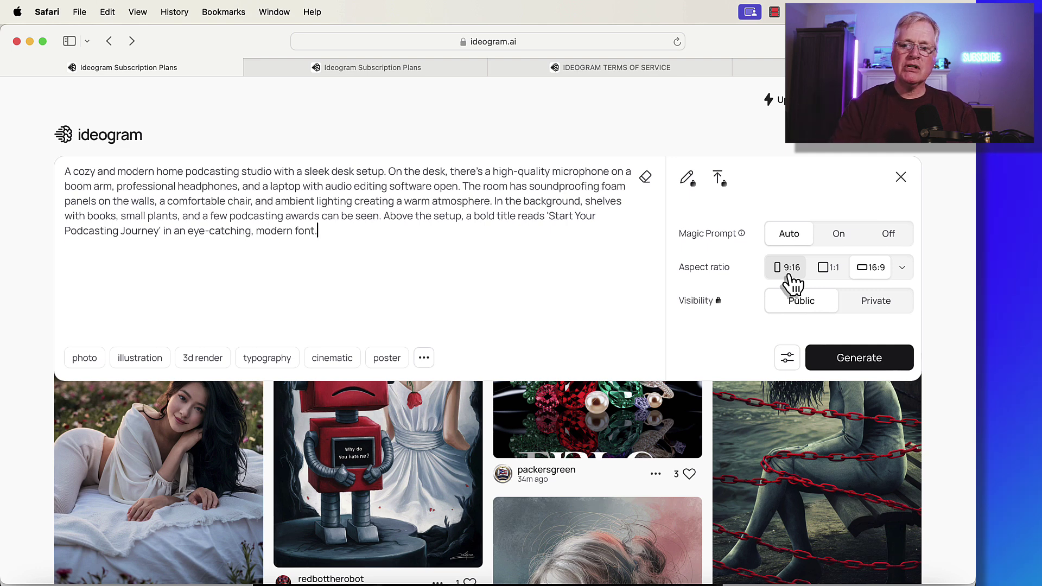
pyautogui.click(787, 273)
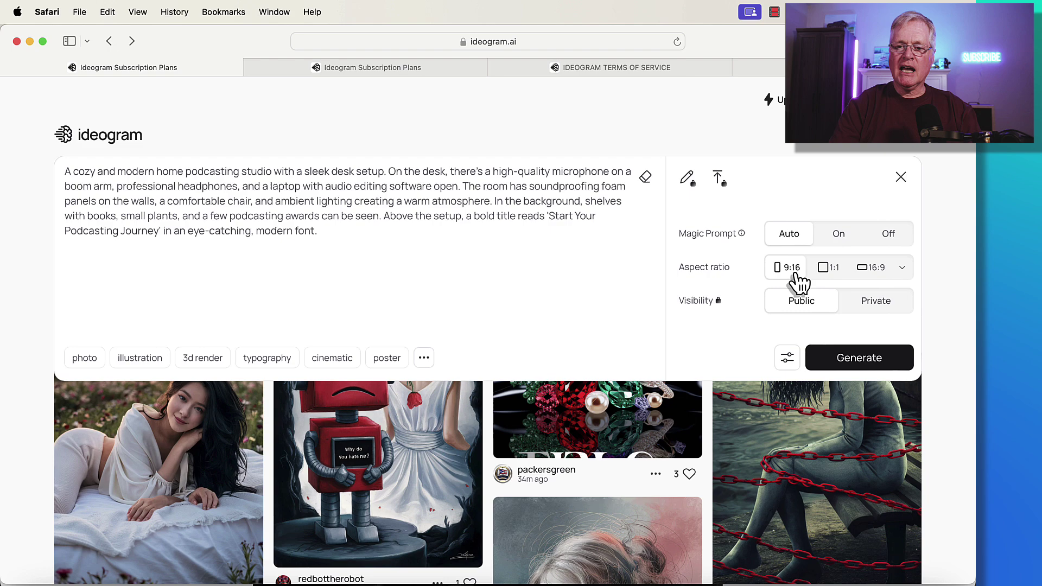
pyautogui.click(875, 269)
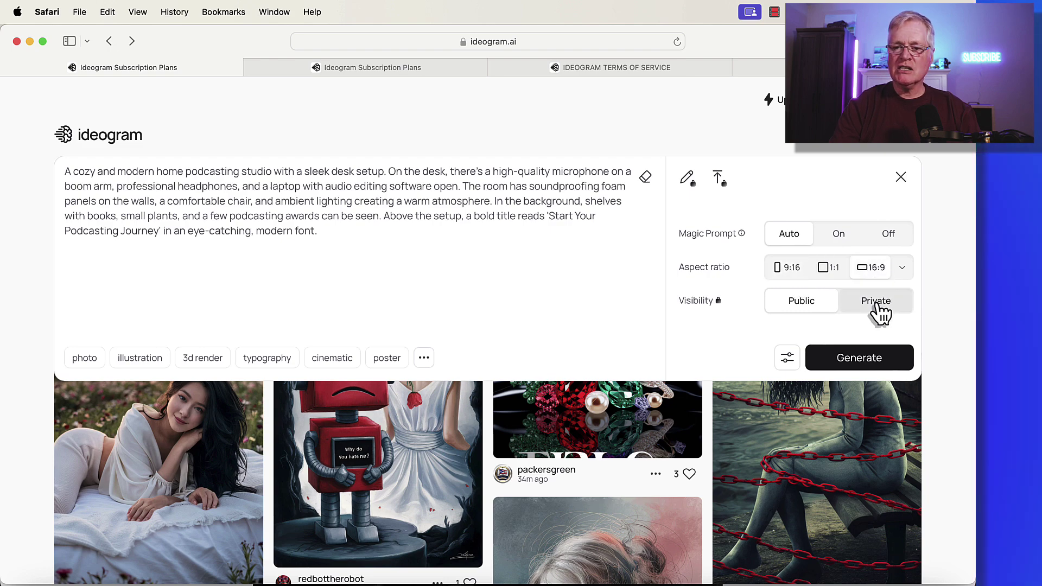
pyautogui.click(876, 304)
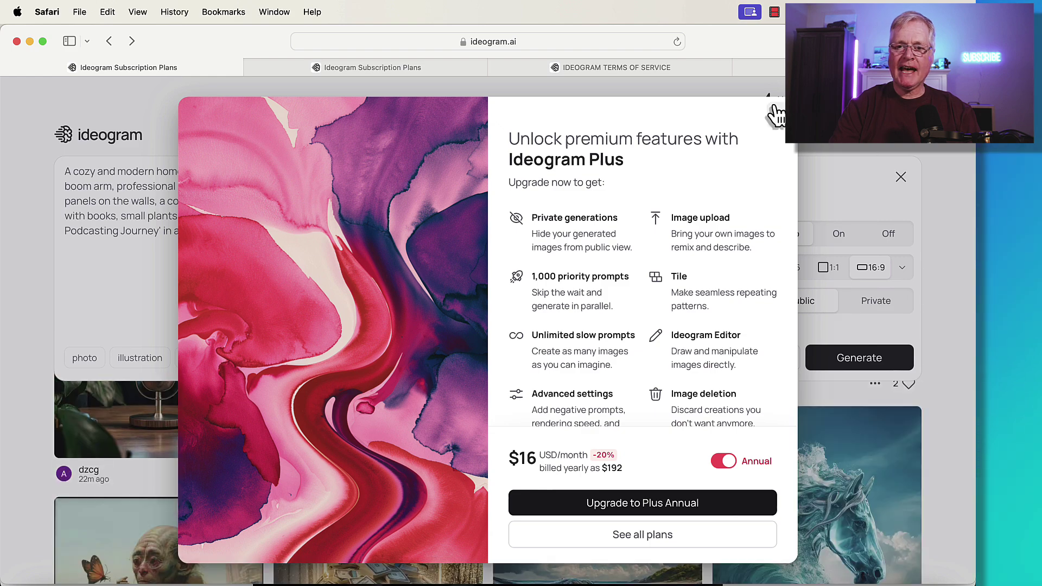
pyautogui.click(779, 115)
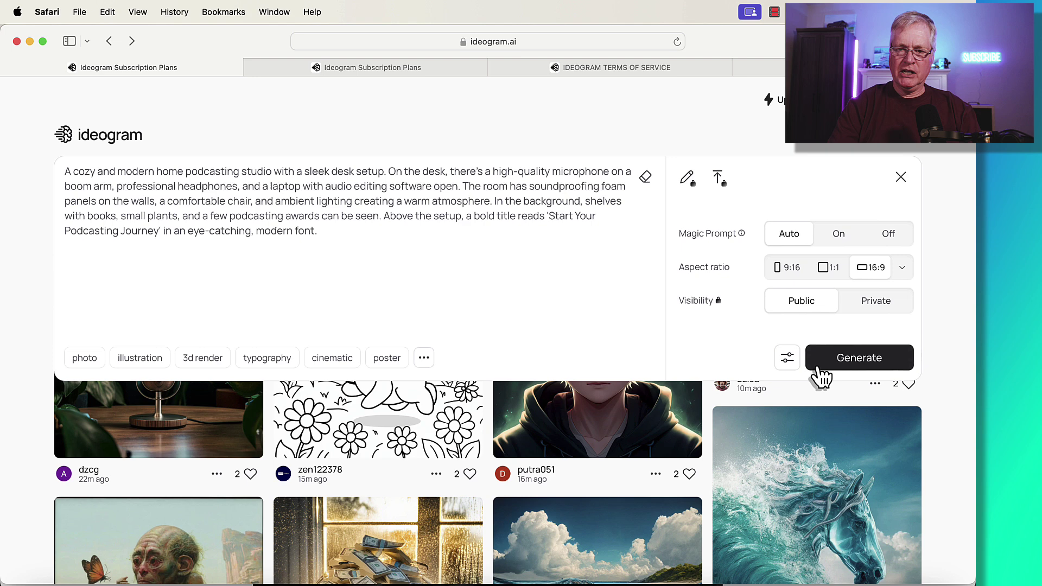
# Generate four images from the 'Start Your Podcasting Journey' studio prompt
pyautogui.click(863, 366)
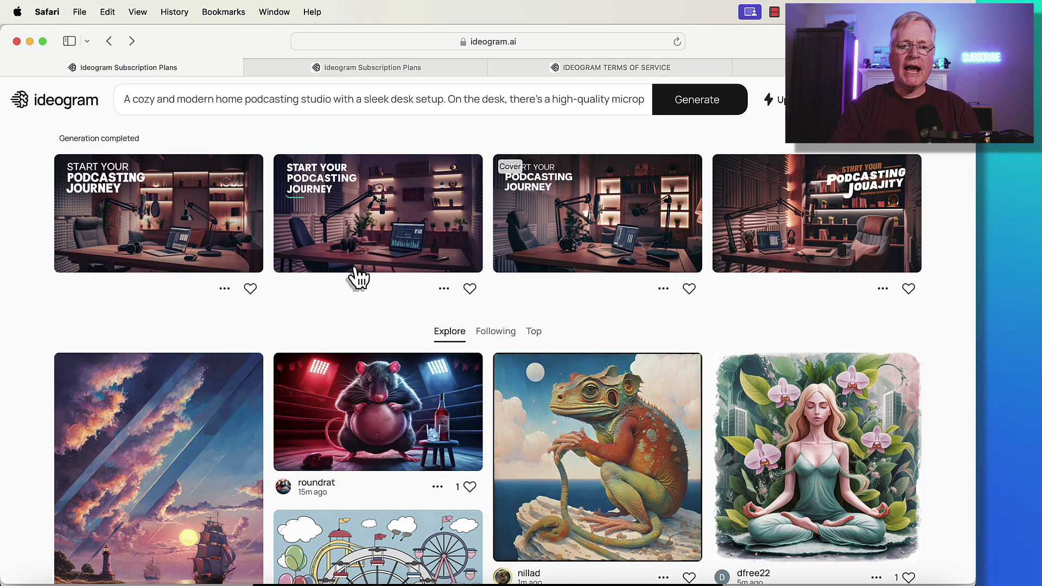
# Open the first image's detail view showing model 1.0, 1280 x 720 and seed 57948027
pyautogui.click(195, 224)
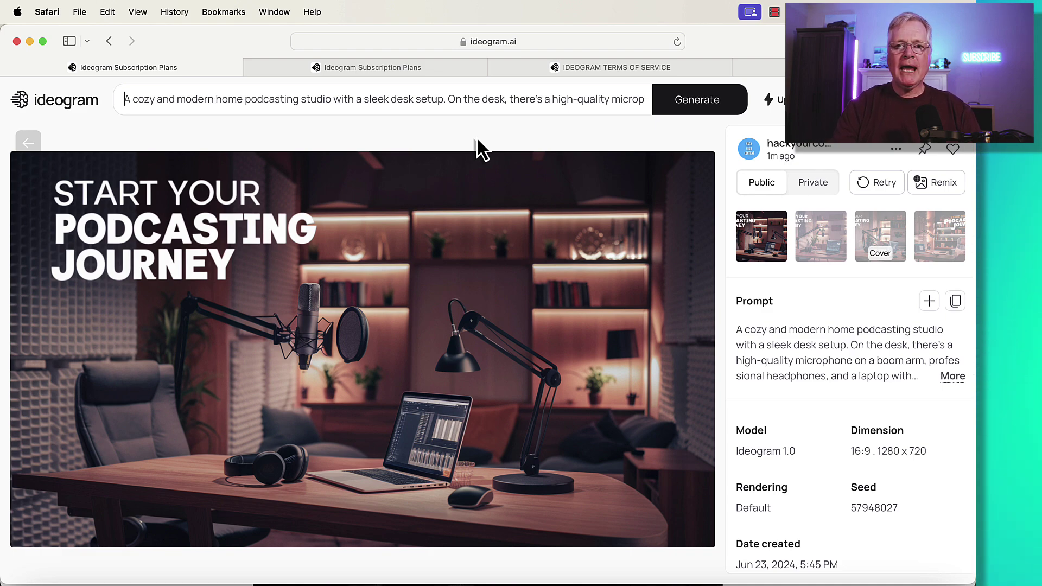
# Switch to the Ideogram Subscription Plans tab and scroll over its pricing
pyautogui.click(445, 64)
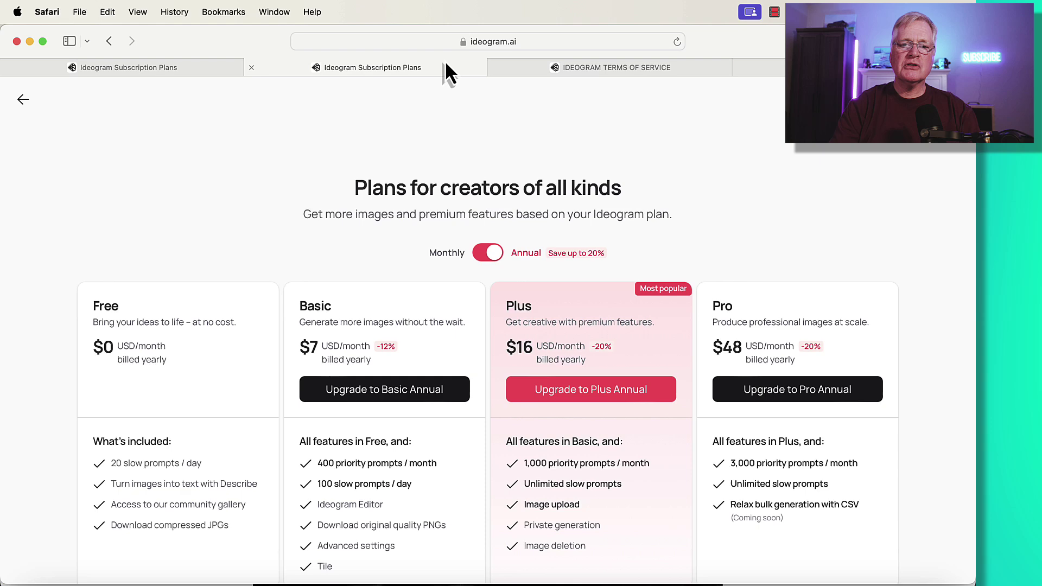
pyautogui.scroll(-3, 423, 317)
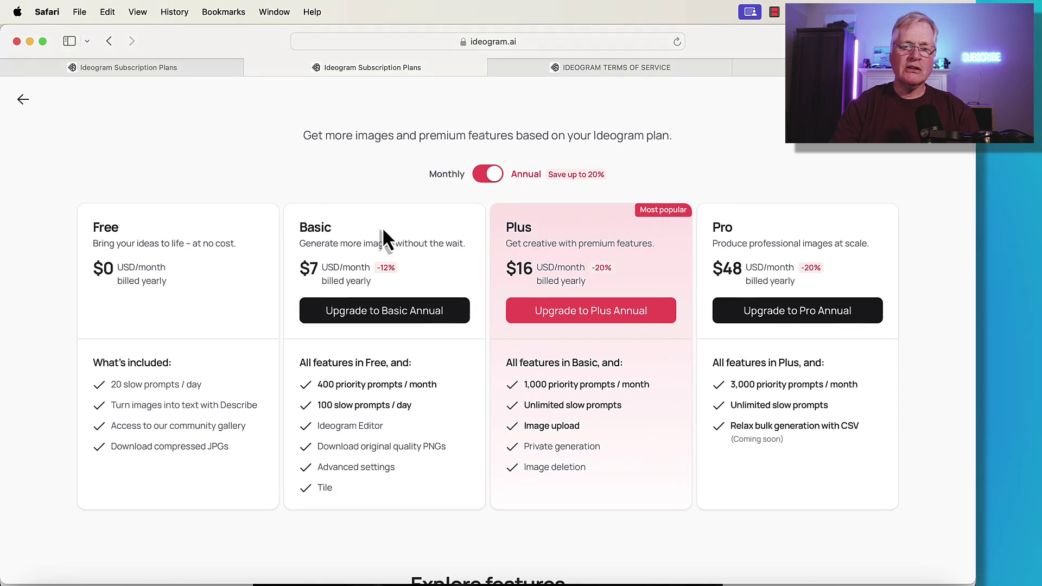
pyautogui.scroll(3, 385, 239)
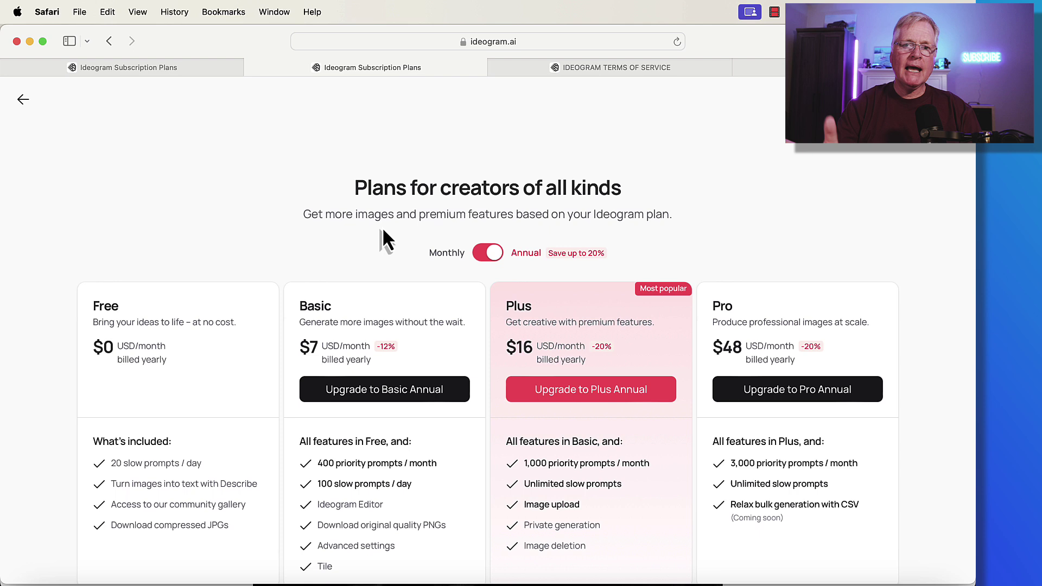